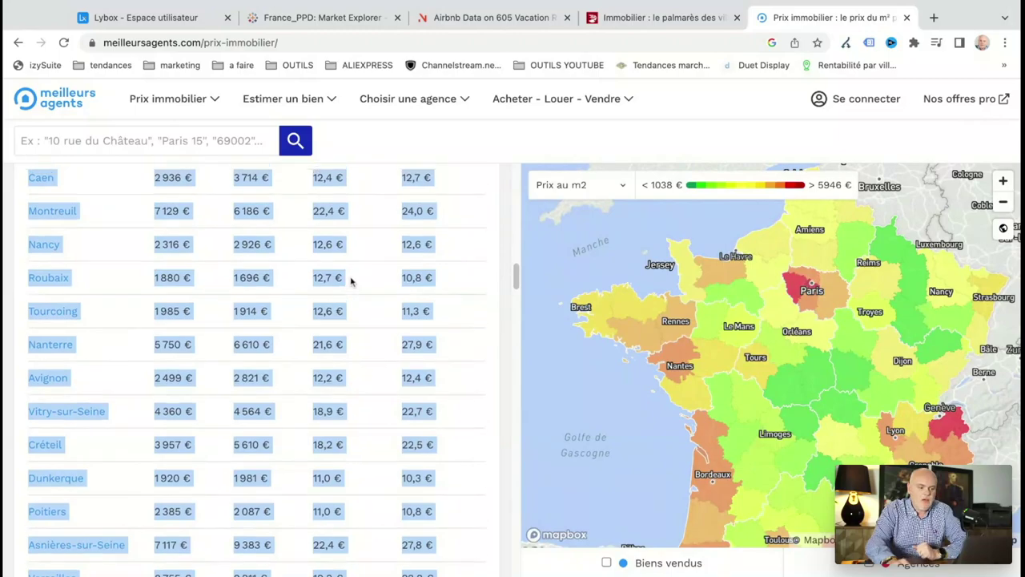
- Switch to the blank Excel workbook and paste the copied table of city prices and rents starting at cell A2
scroll(350, 280, up, 15)
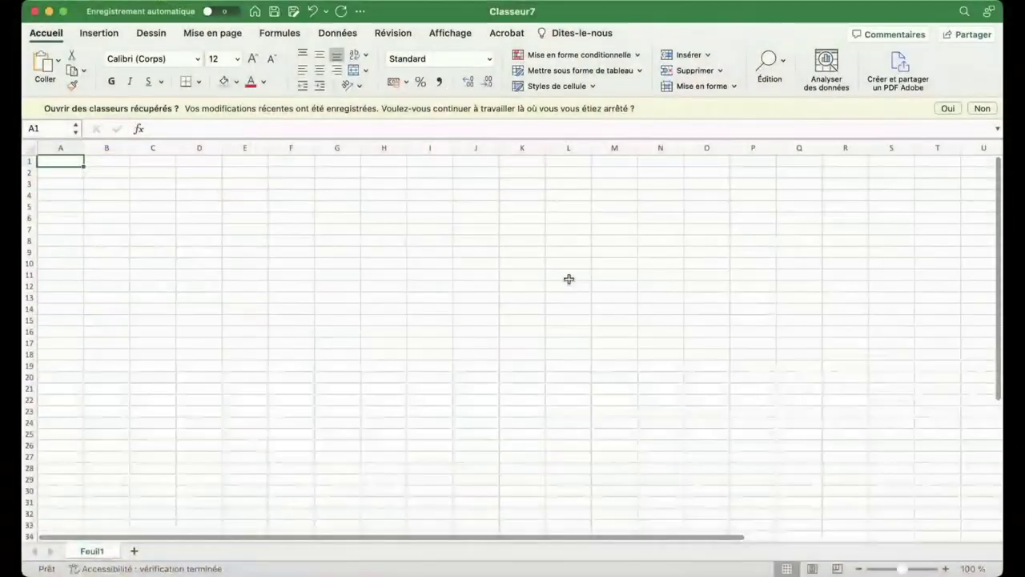
click(62, 173)
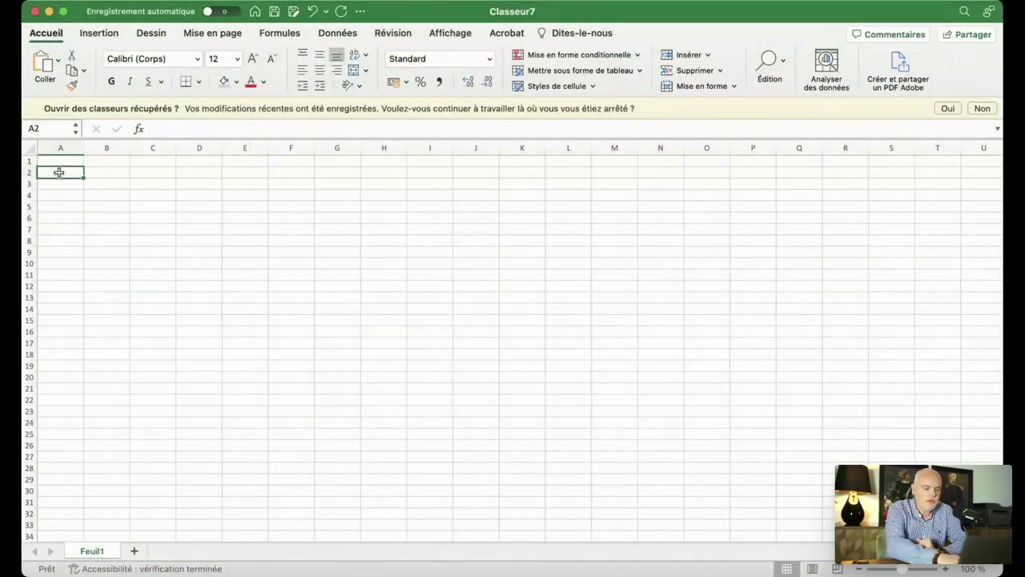
key(super+v)
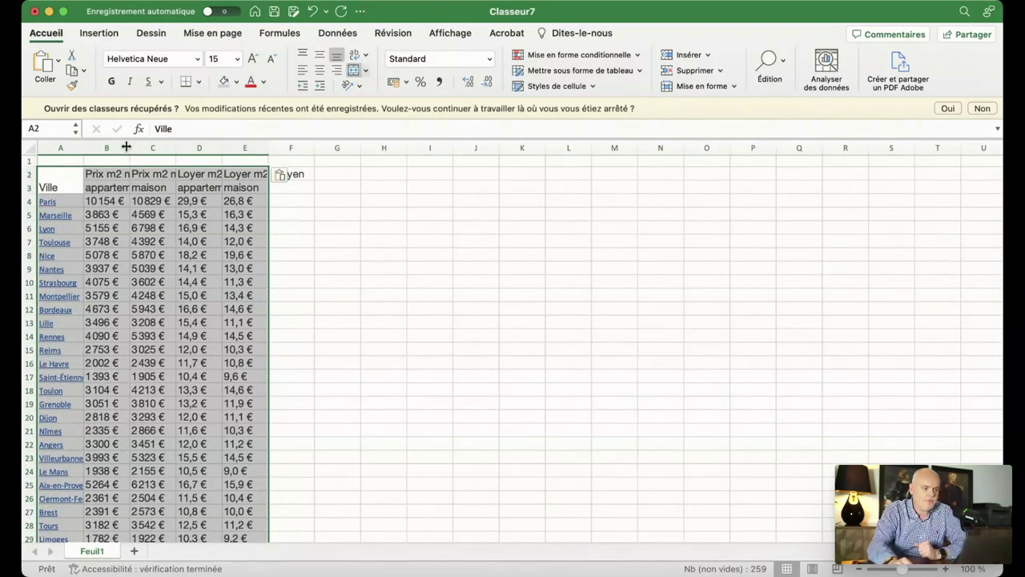
- Auto-fit the widths of columns B to E so the price and rent headings fit
double_click(130, 147)
double_click(206, 148)
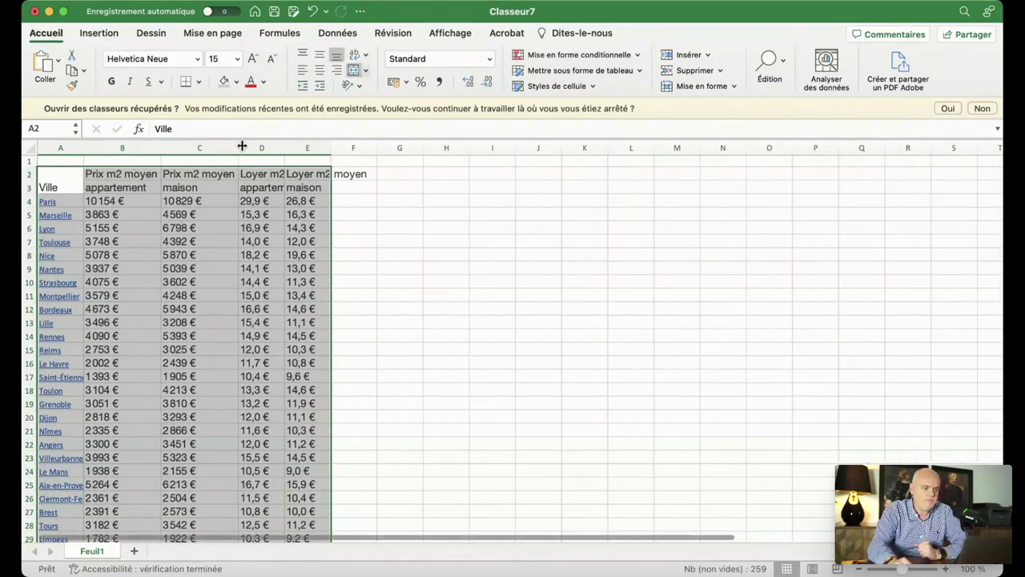
double_click(281, 148)
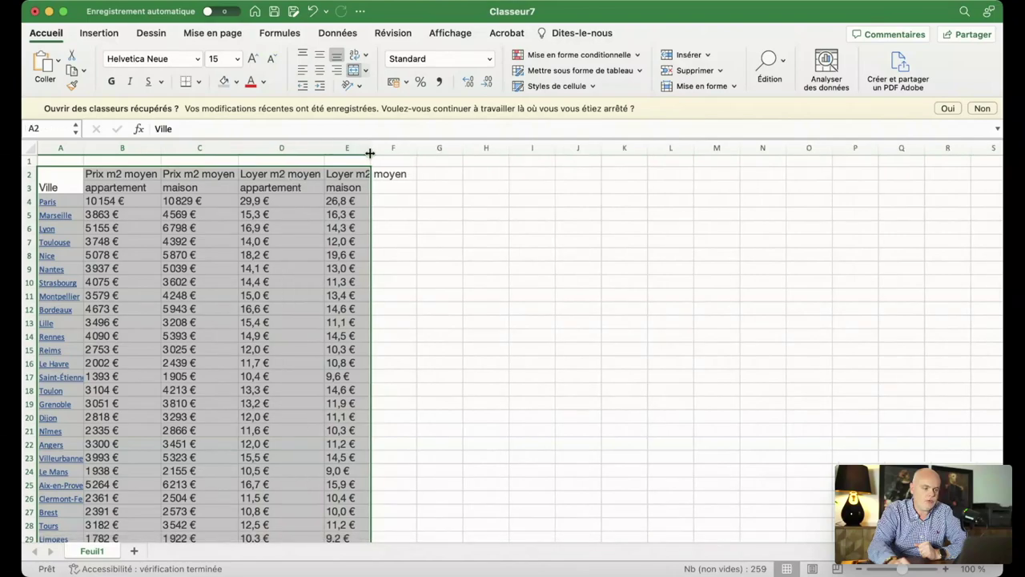
double_click(368, 147)
click(254, 217)
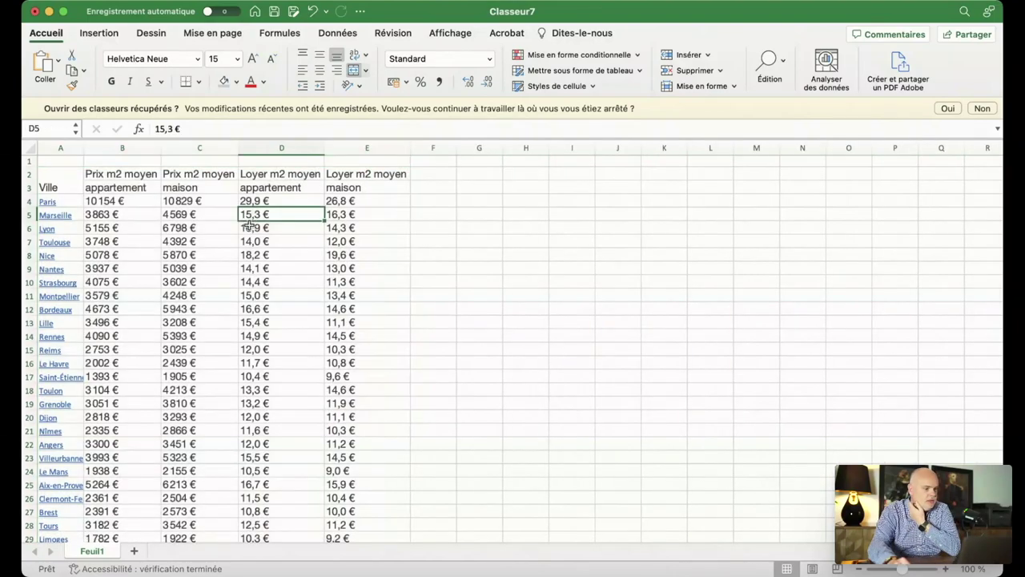
- Delete the two house columns, average price per m2 and average rent per m2, keeping only the apartment data
click(211, 148)
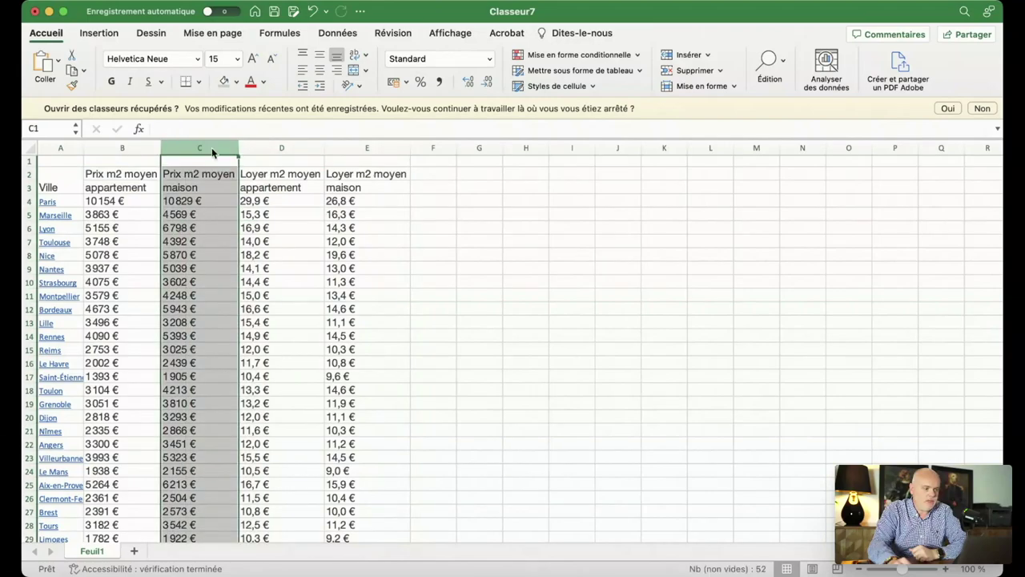
key(ctrl+minus)
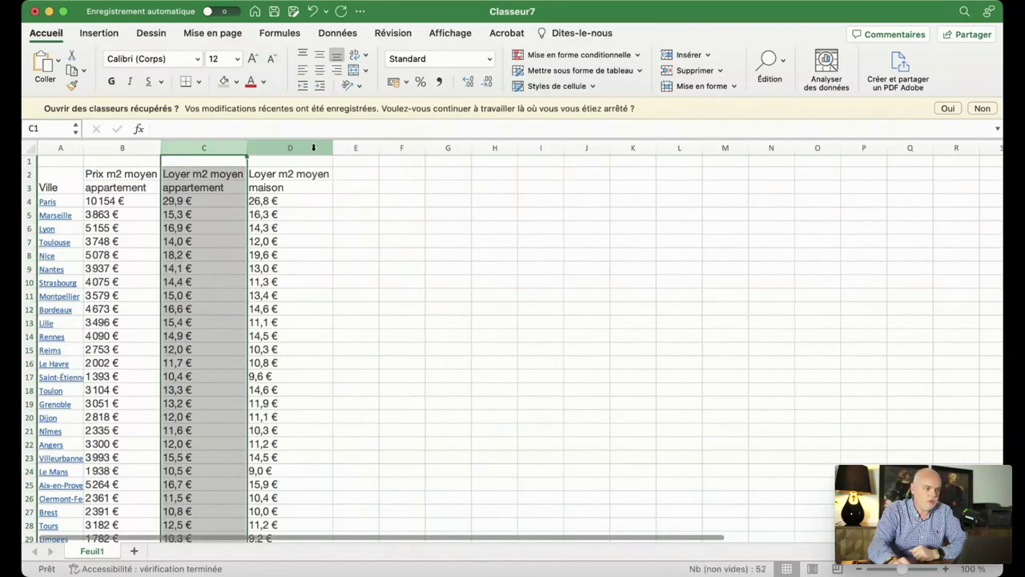
click(311, 151)
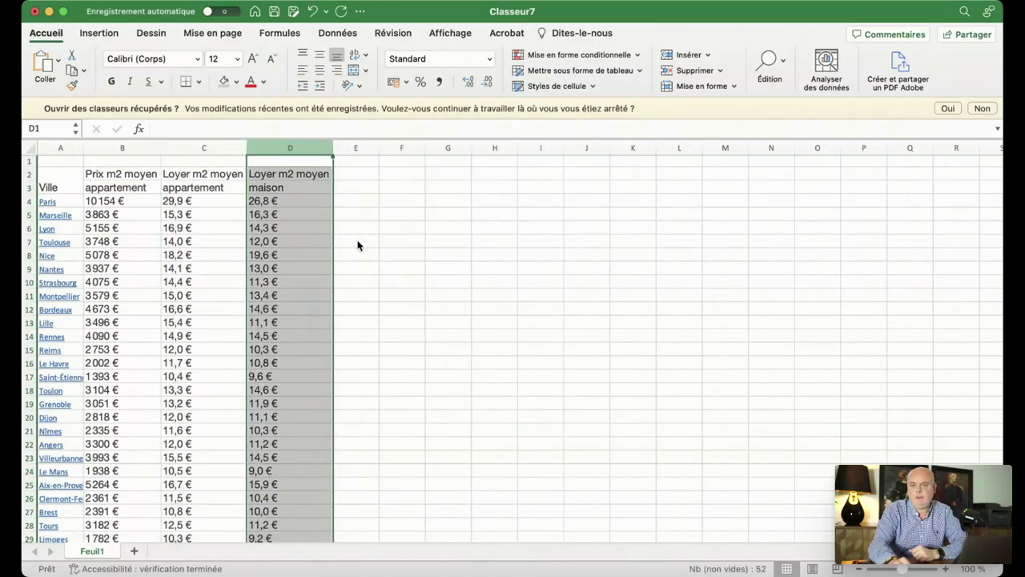
key(ctrl+minus)
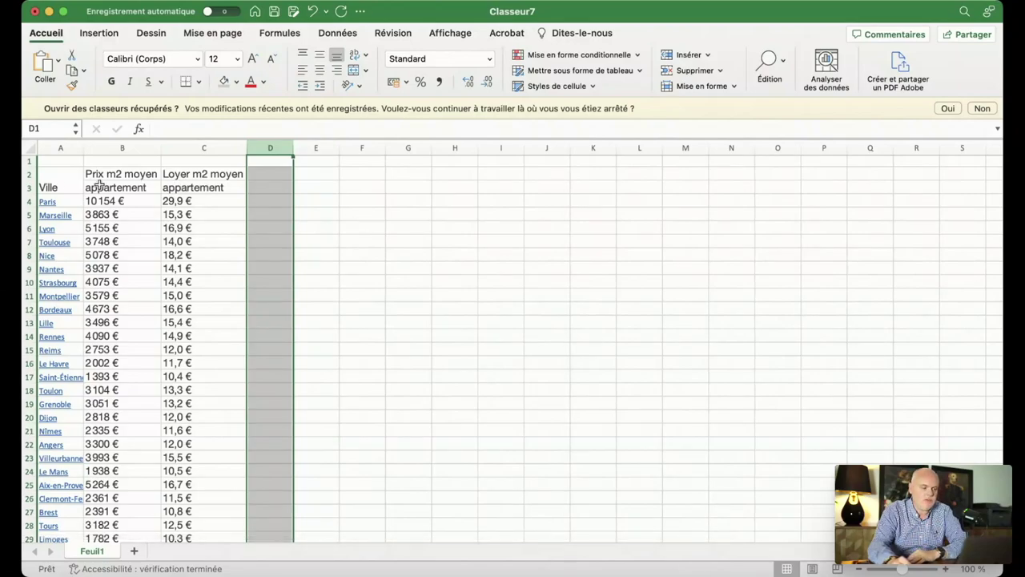
- Delete row 3, and with it the "appartement" line of the column headings
click(30, 187)
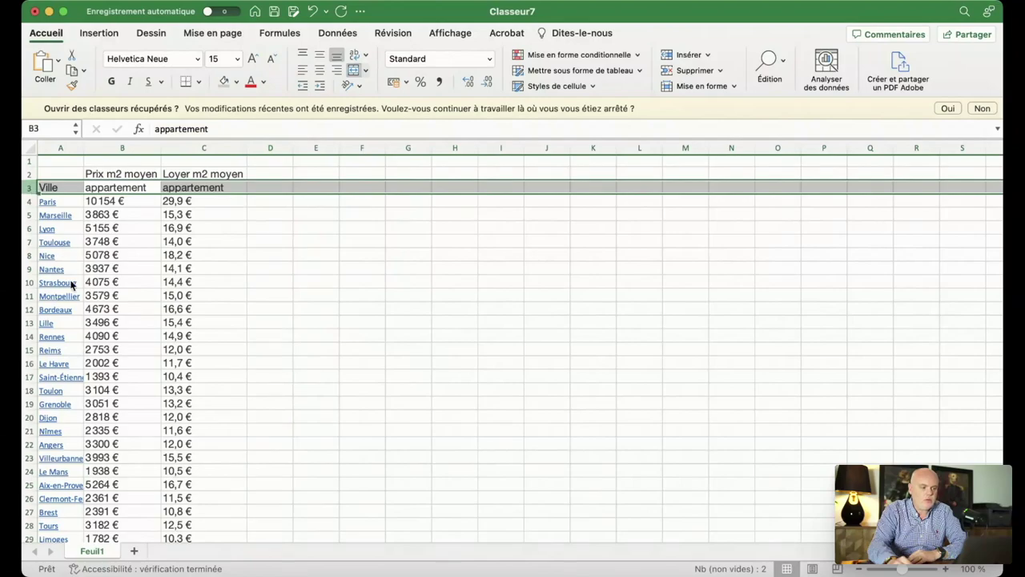
key(ctrl+minus)
click(362, 267)
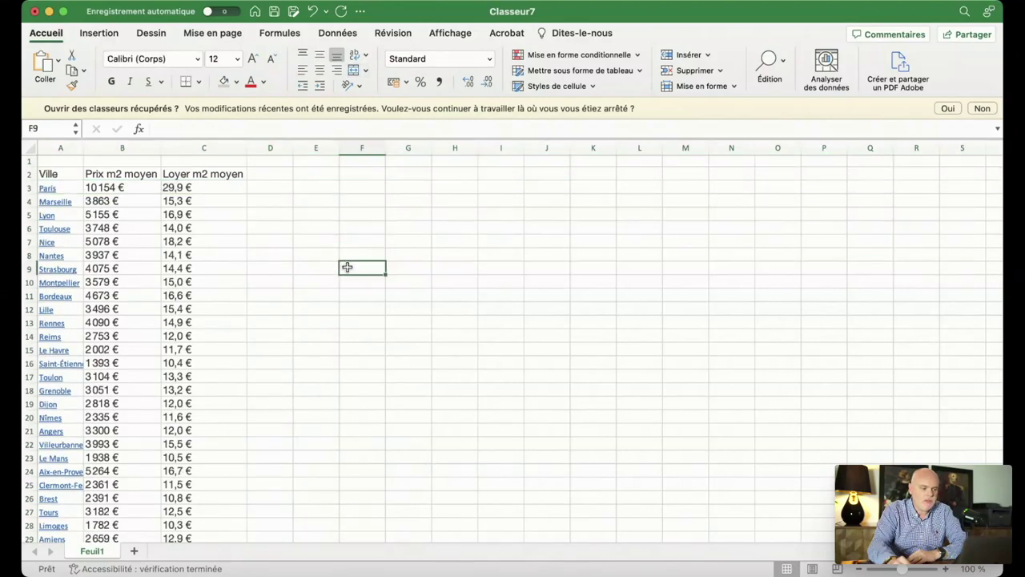
- Remove all spaces from columns B and C with find and replace so the amounts become numeric
drag(149, 146, 180, 146)
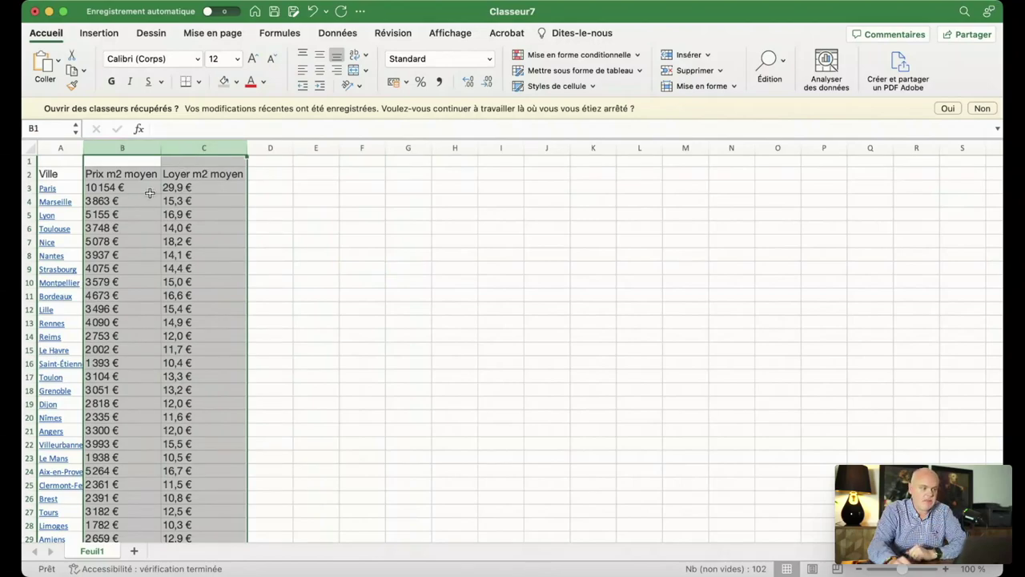
key(super+f)
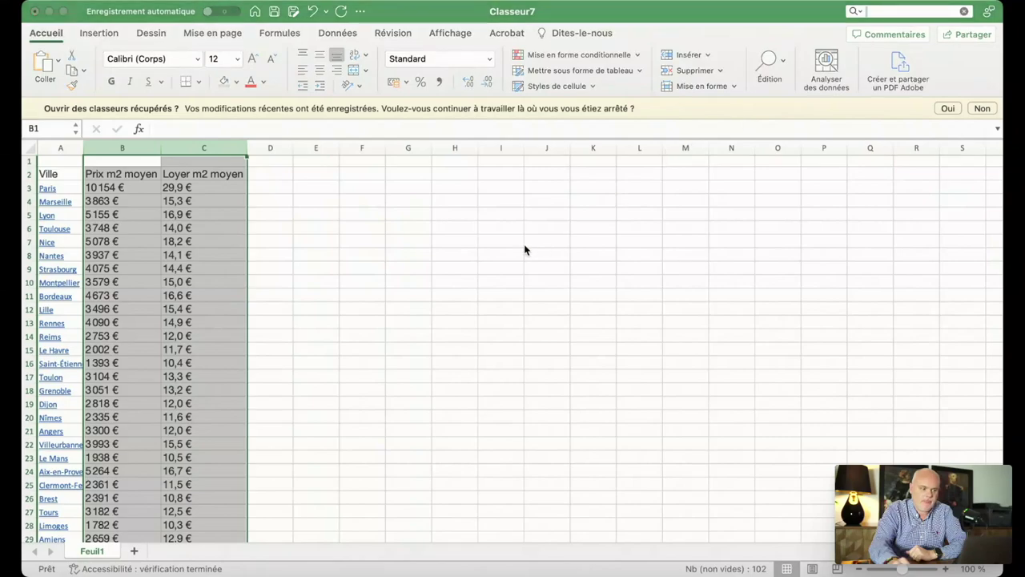
key(Return)
key(shift+Return)
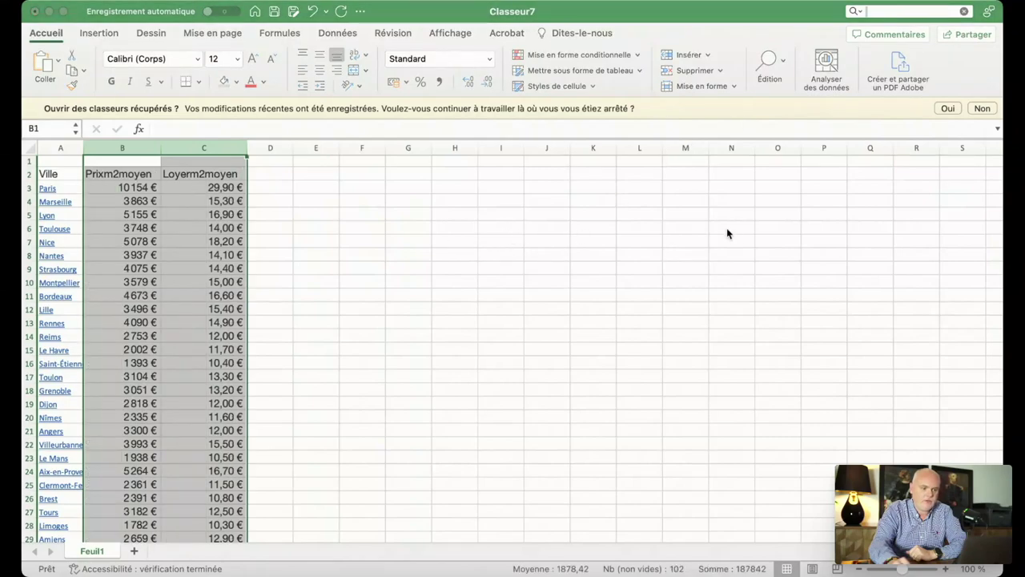
click(433, 317)
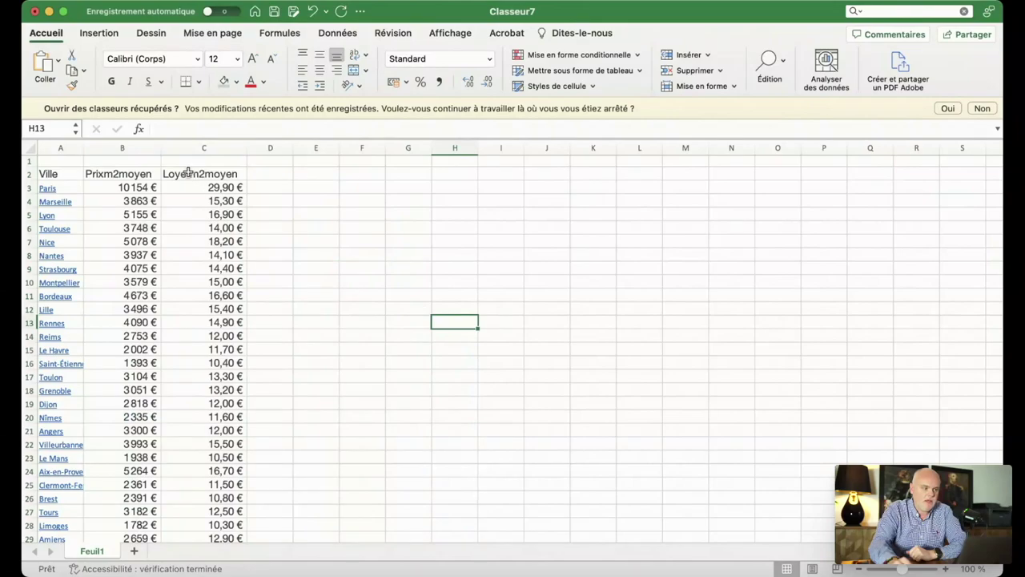
- Format columns B and C as Nombre with two decimals, without the euro symbol or thousands separator
drag(146, 147, 195, 147)
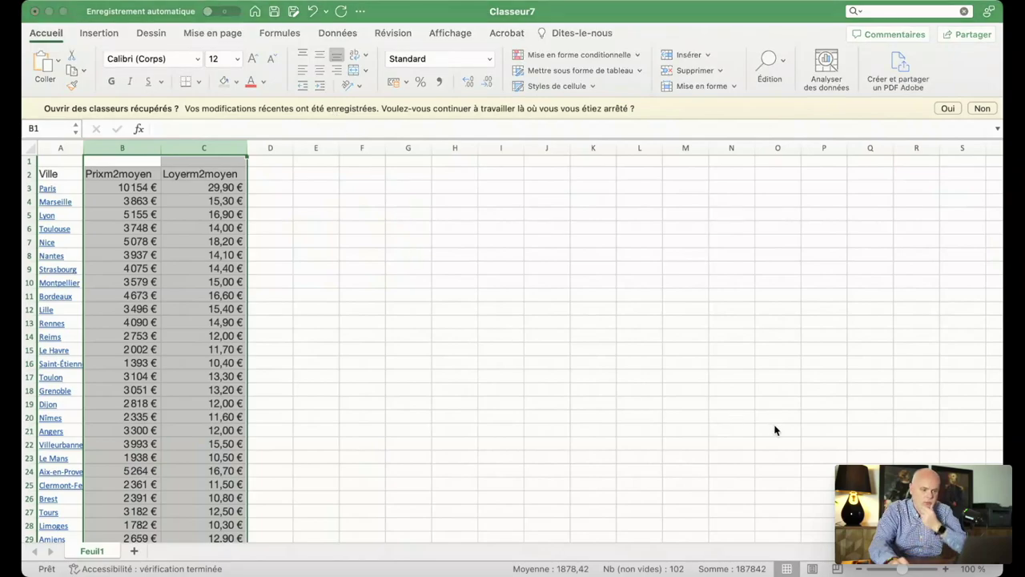
key(super+z)
click(373, 279)
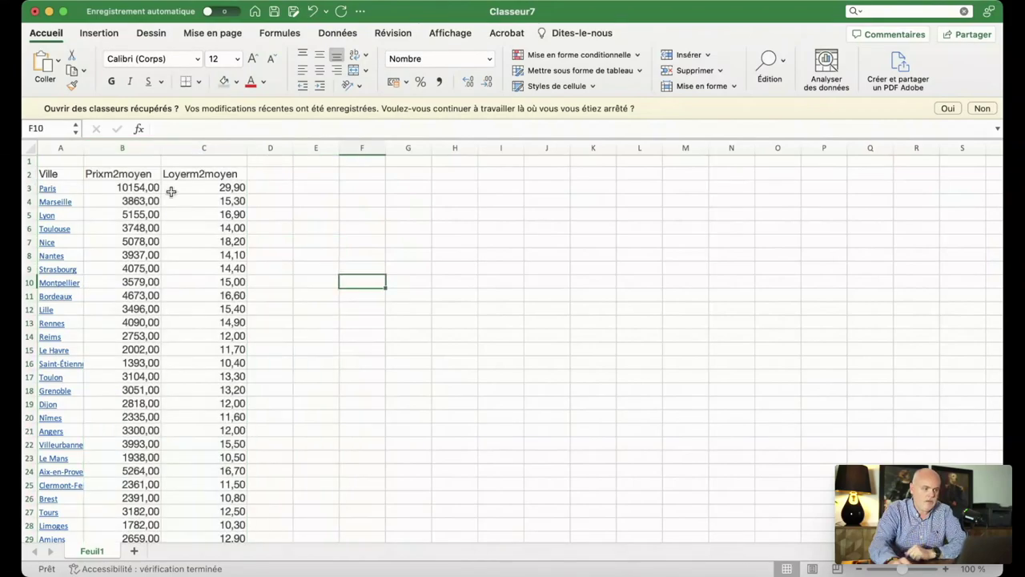
- Set the number format of price column B to zero decimals
click(140, 151)
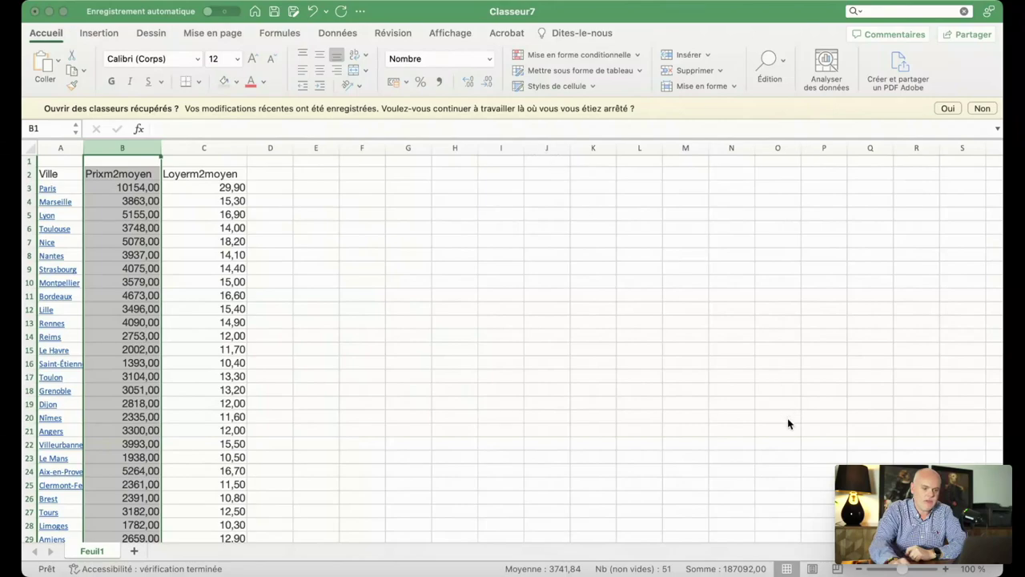
key(super+z)
click(534, 388)
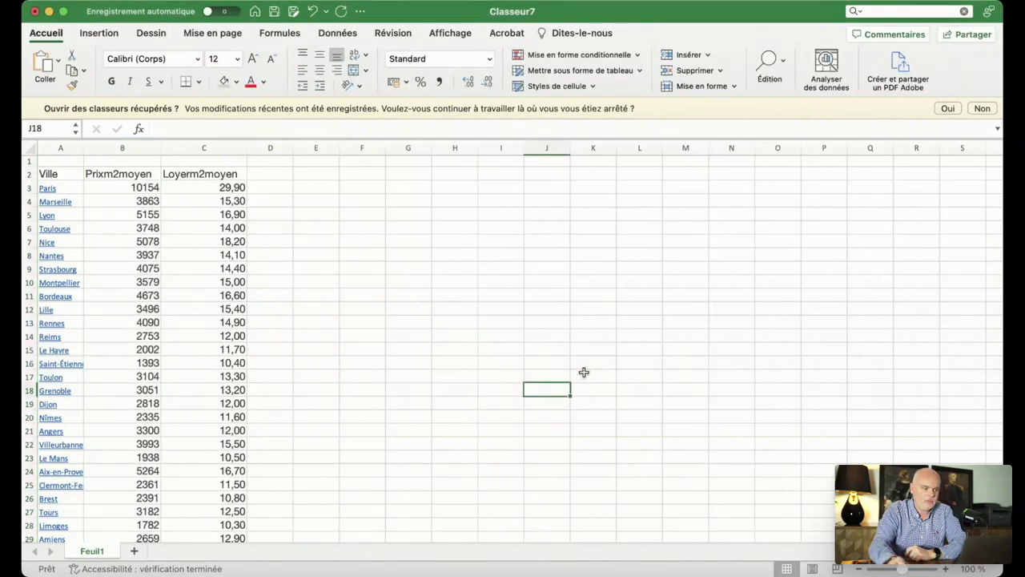
- Add the heading "Rentabilité Brute" in cell D2 and auto-fit the width of column D
click(278, 175)
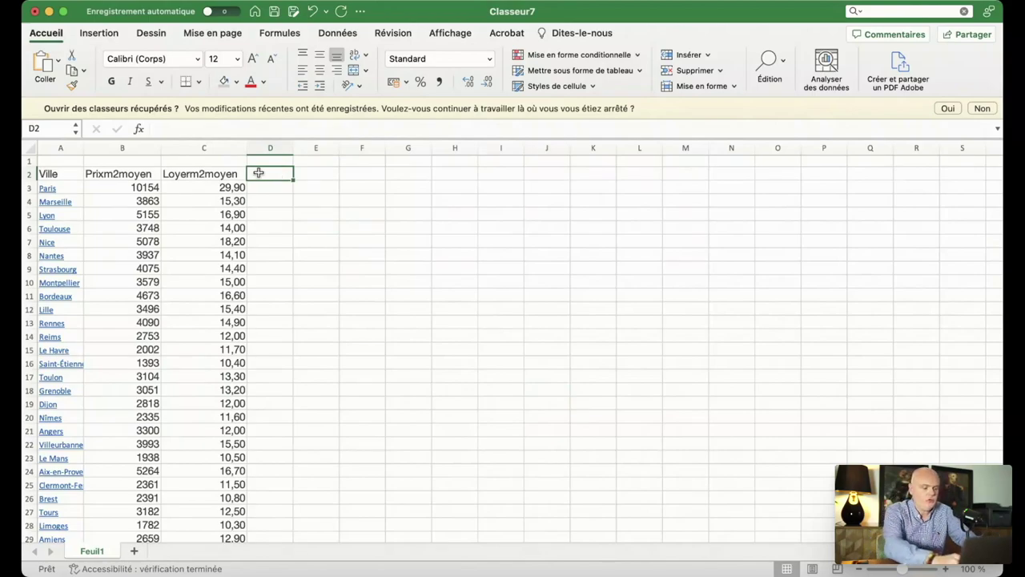
text(Rentabiloi)
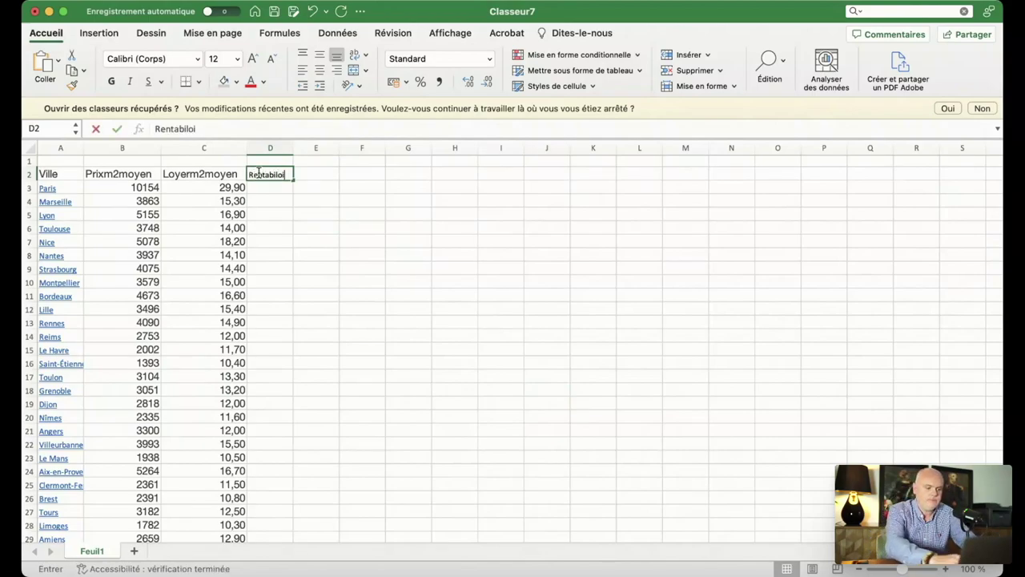
key(BackSpace)
key(BackSpace)
text(ité B)
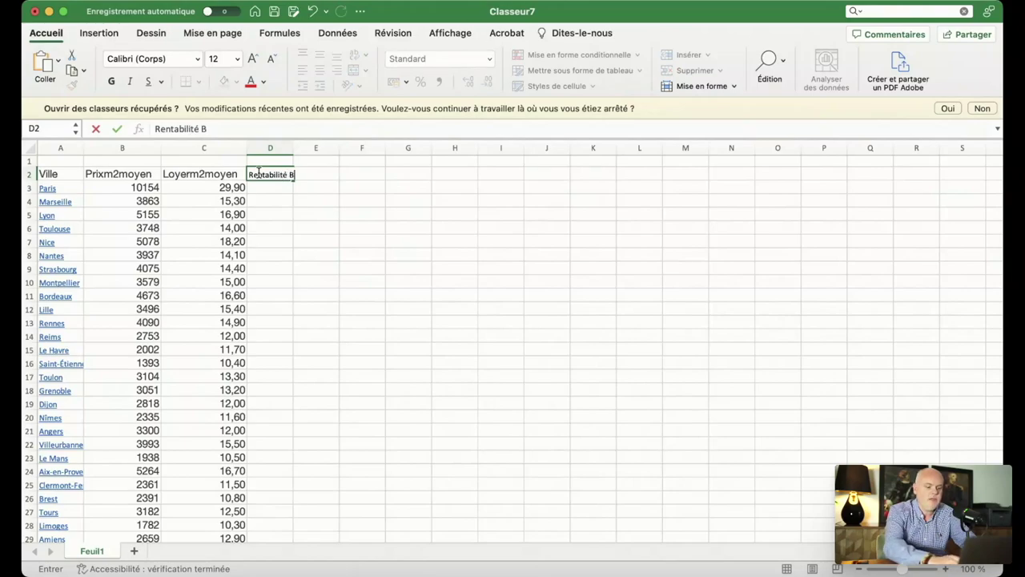
text(rute)
key(Return)
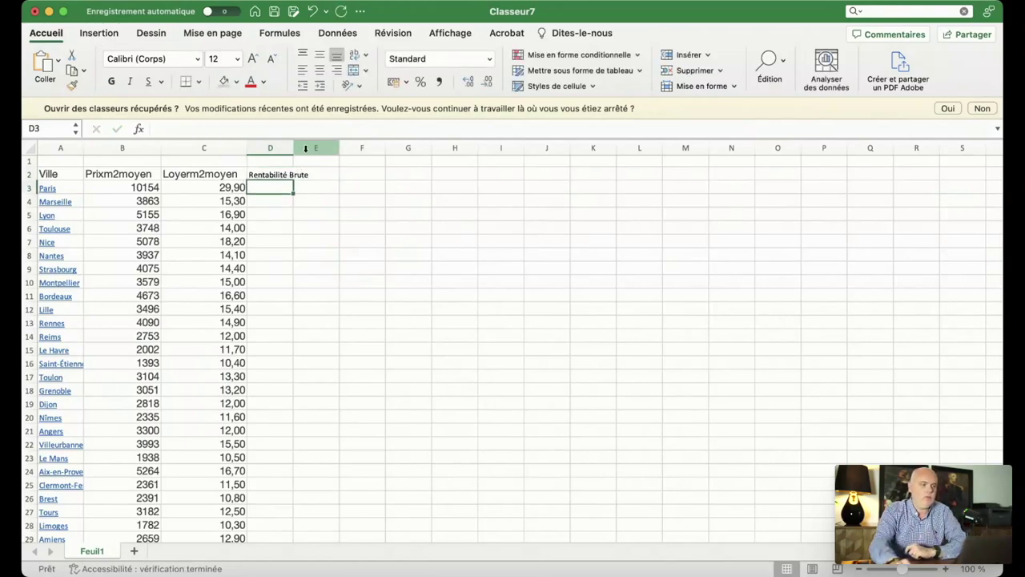
double_click(293, 148)
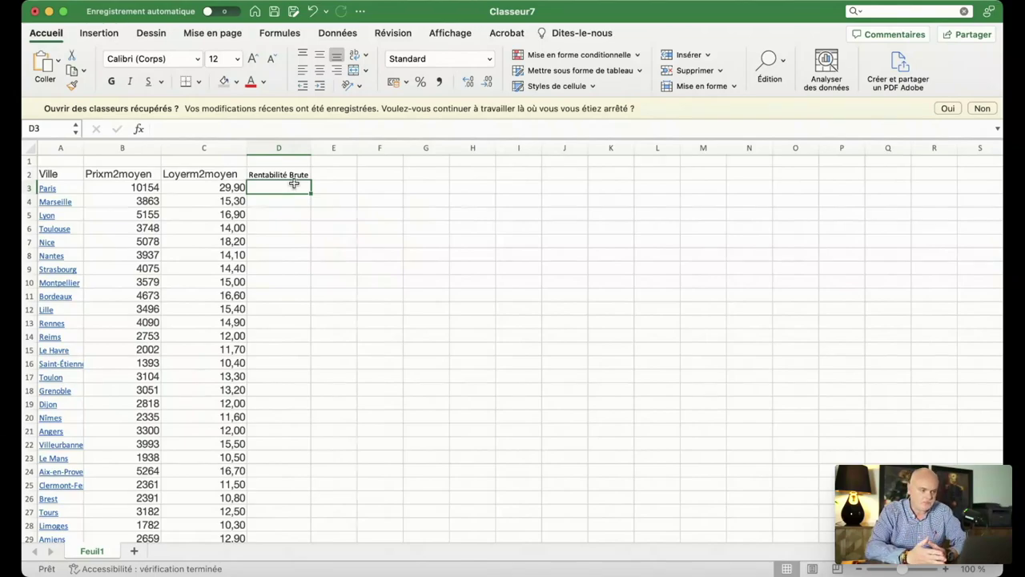
- Enter the gross yield formula =(C3*12)/(B3*1,08)*100 for Paris in cell D3
text(=)
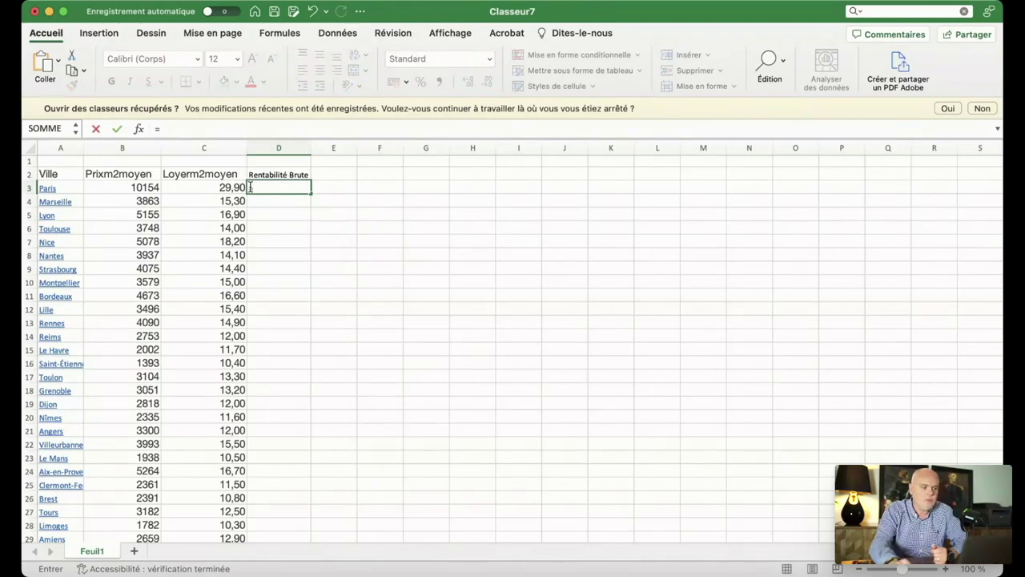
click(218, 188)
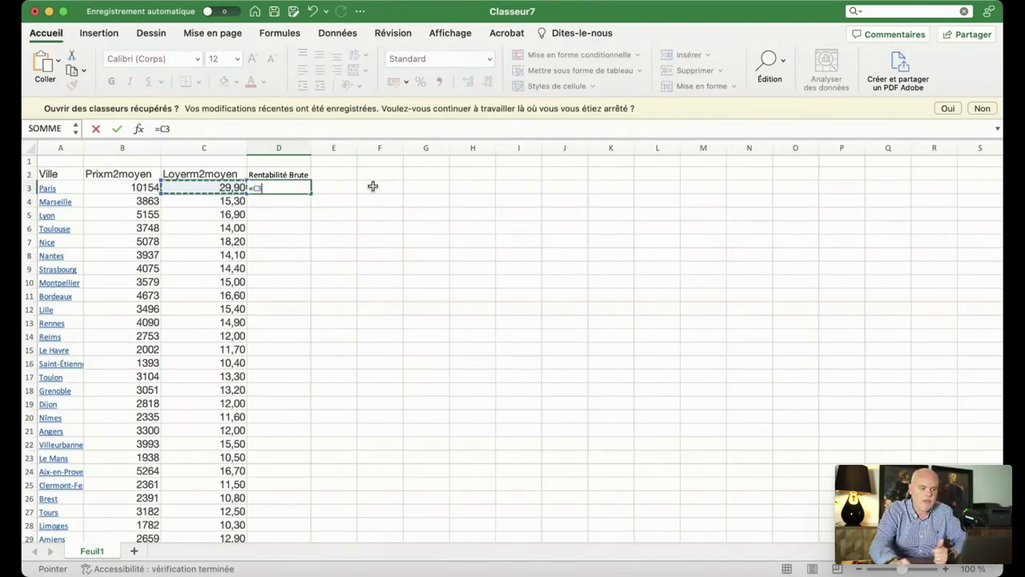
key(BackSpace)
key(BackSpace)
text(()
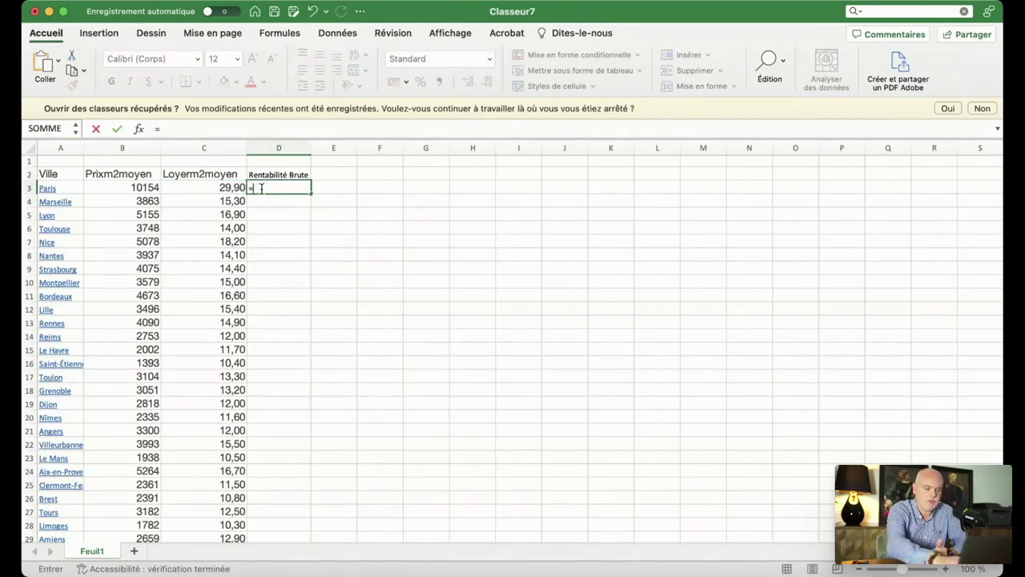
click(245, 188)
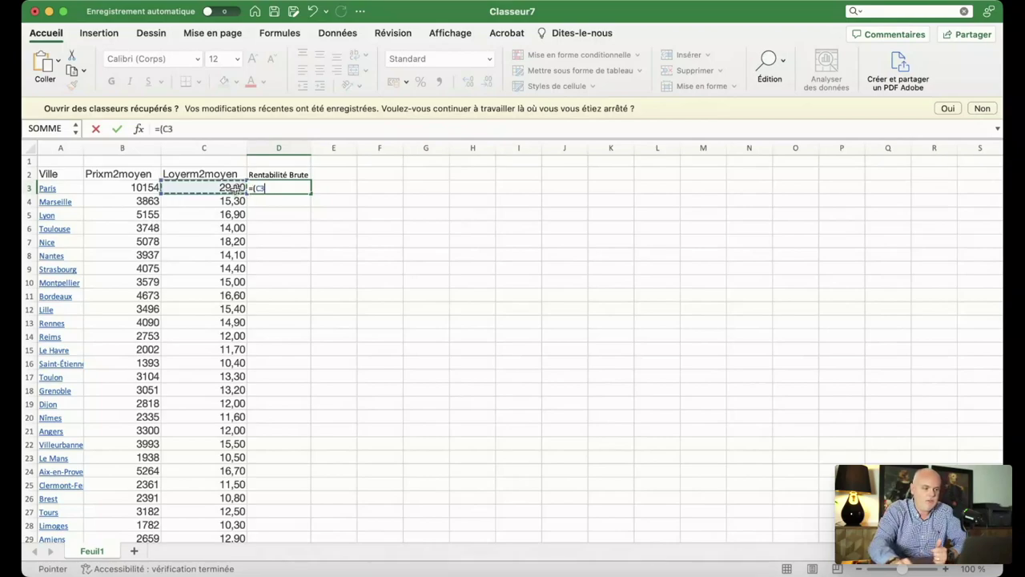
text(*)
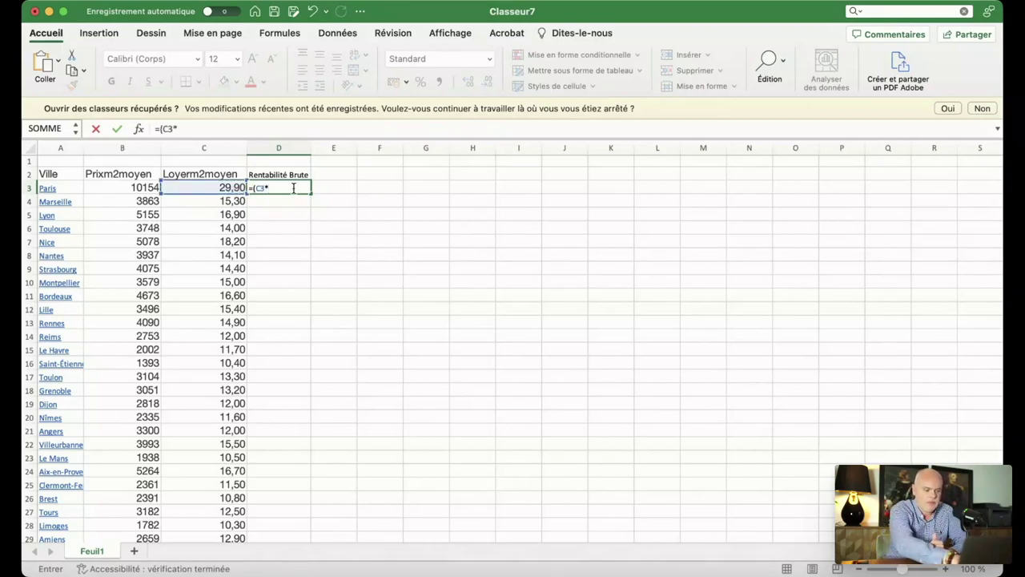
text(12))
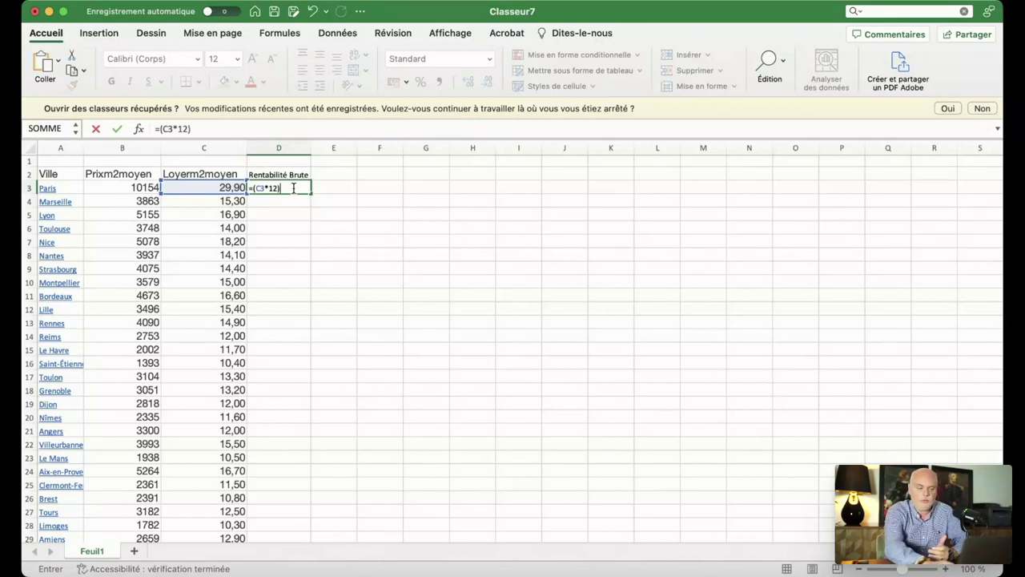
text(/()
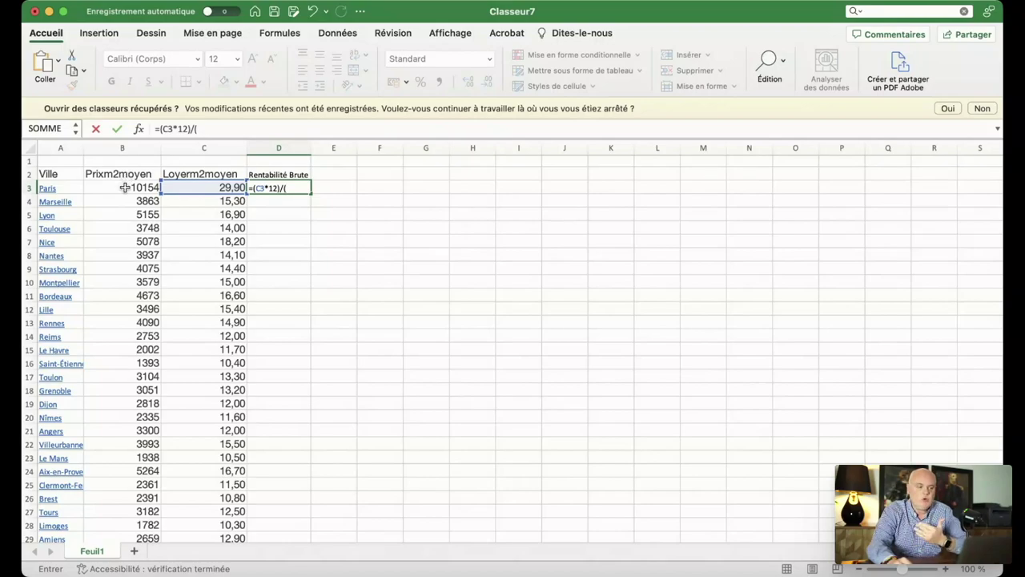
click(125, 188)
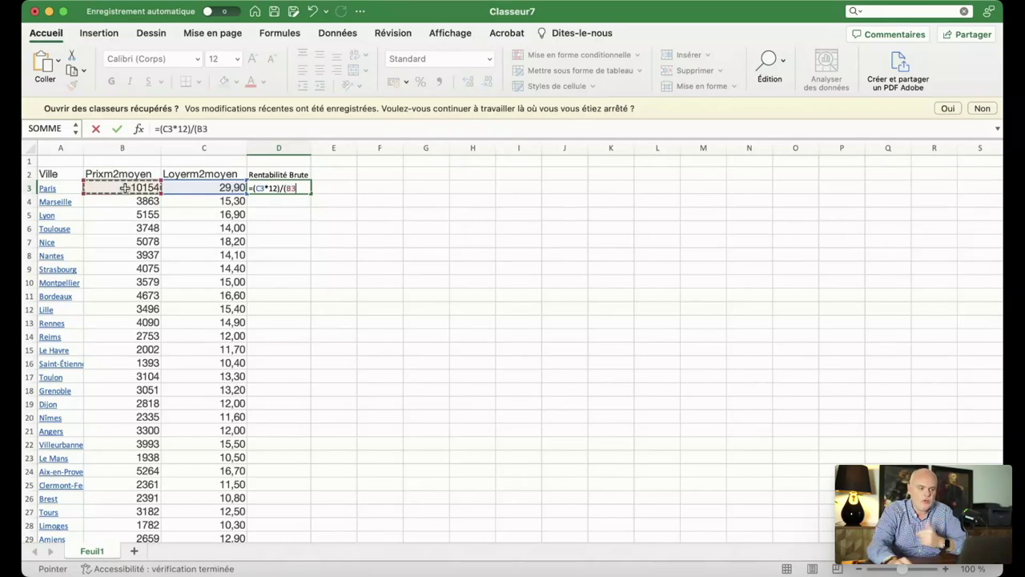
text(*)
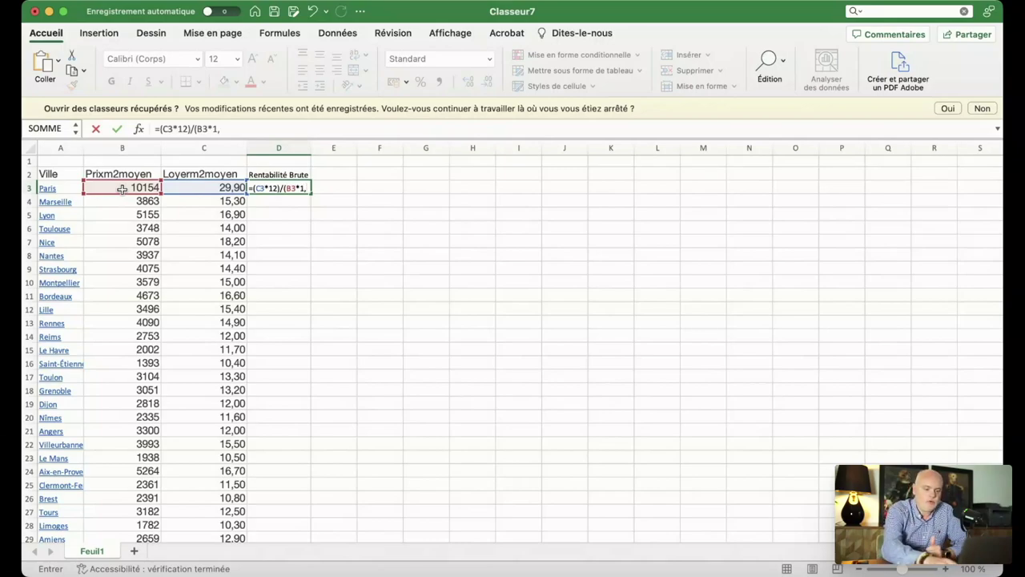
text(08)*)
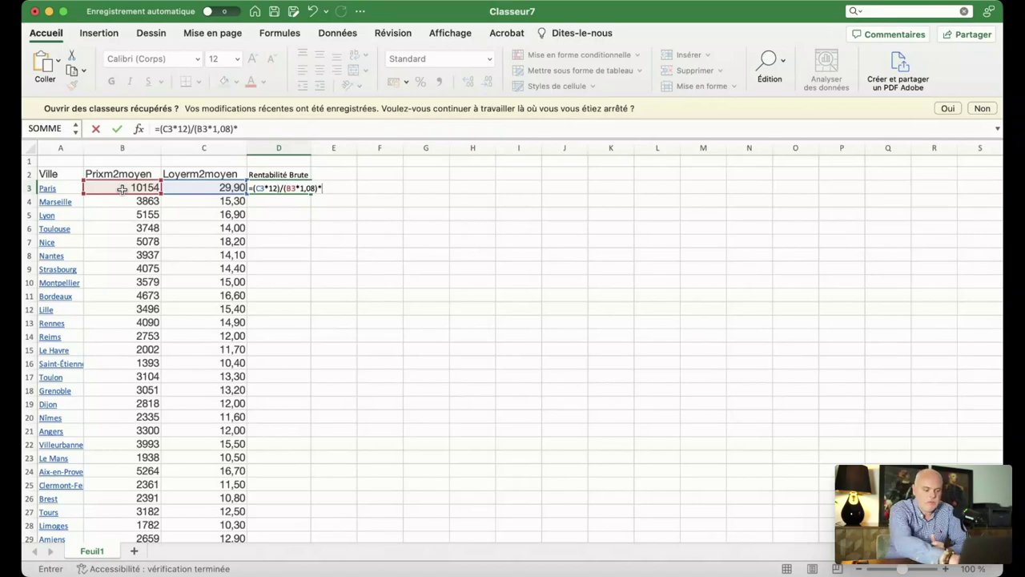
text(00)
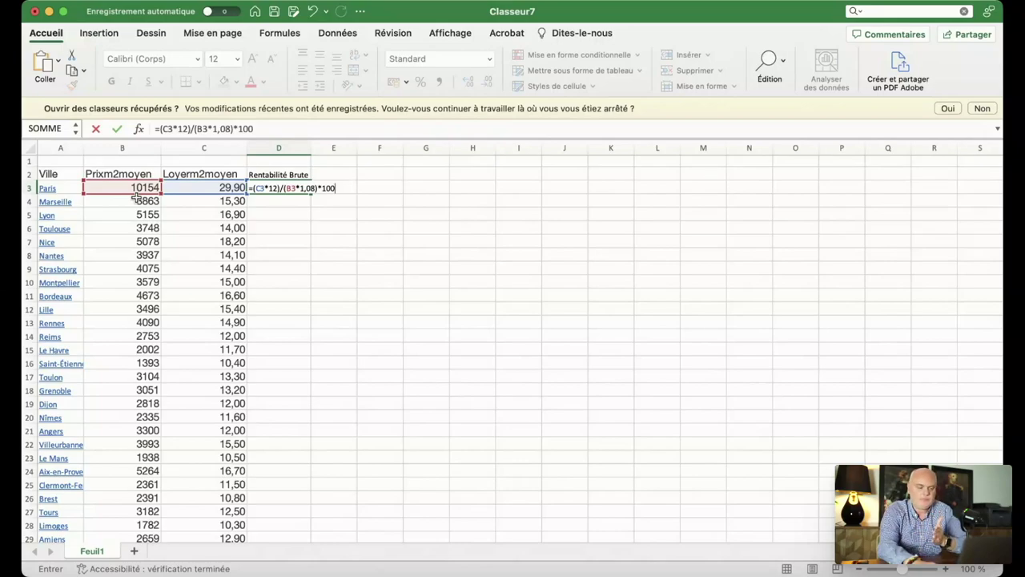
key(Return)
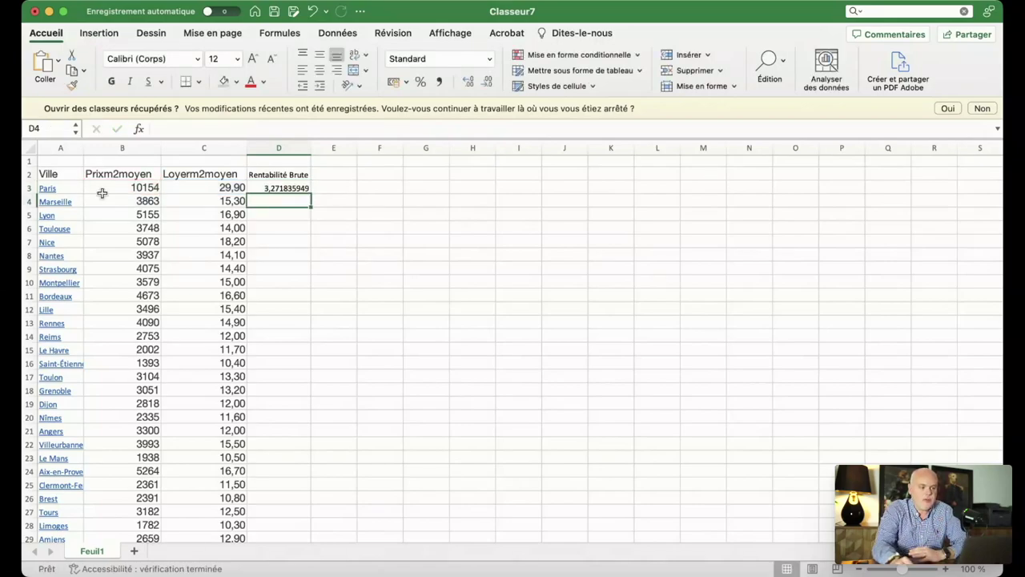
- Copy the yield formula from D3 down to D52 and format column D as Nombre with two decimals
click(285, 190)
drag(310, 192, 296, 519)
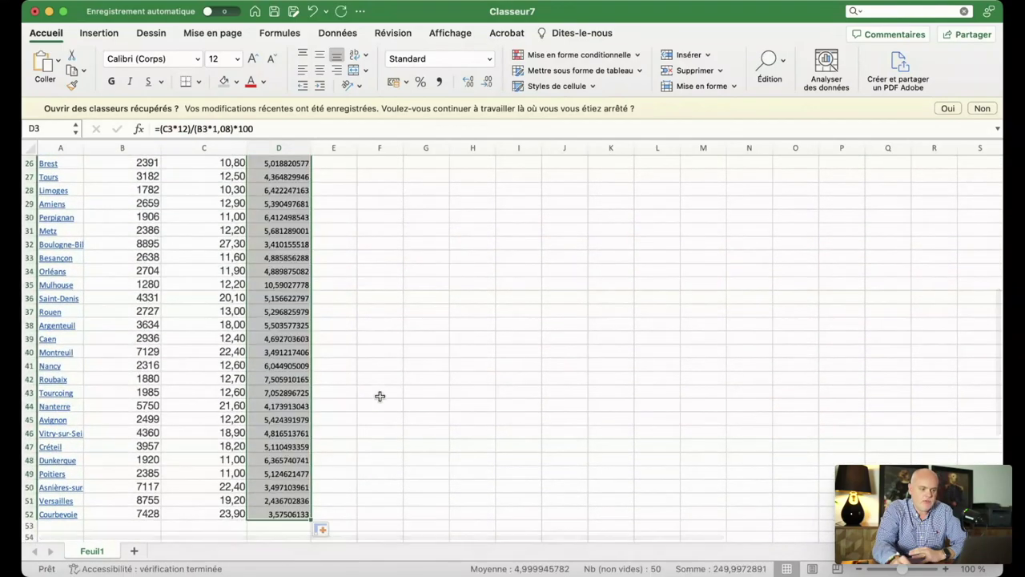
scroll(391, 355, up, 8)
click(277, 151)
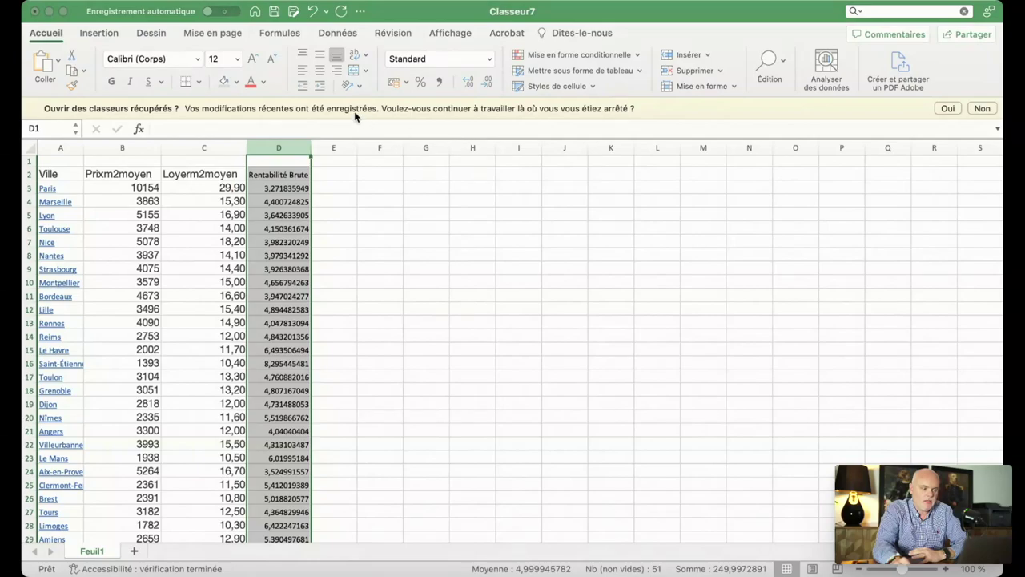
key(ctrl+shift+1)
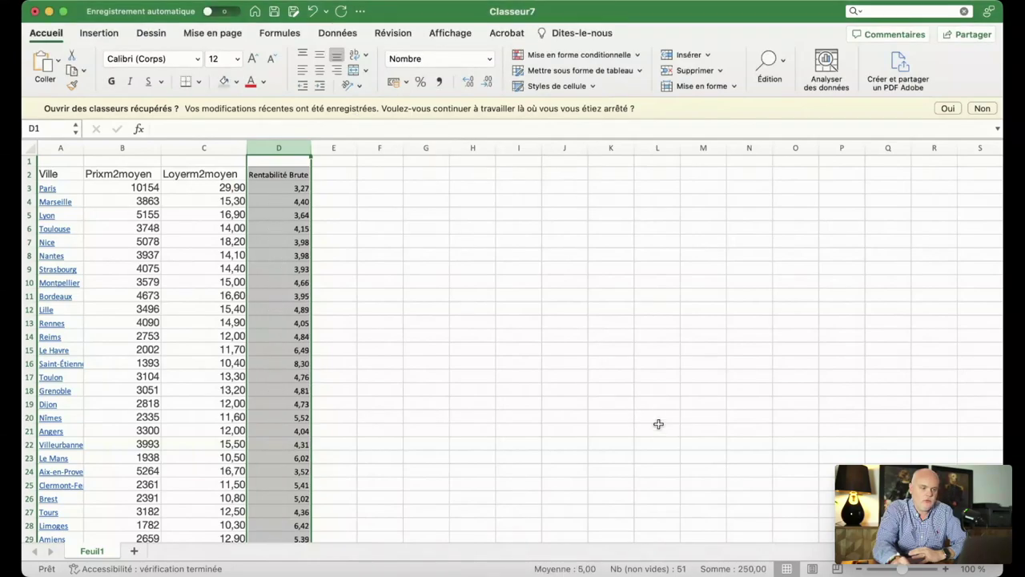
drag(311, 189, 369, 244)
click(367, 245)
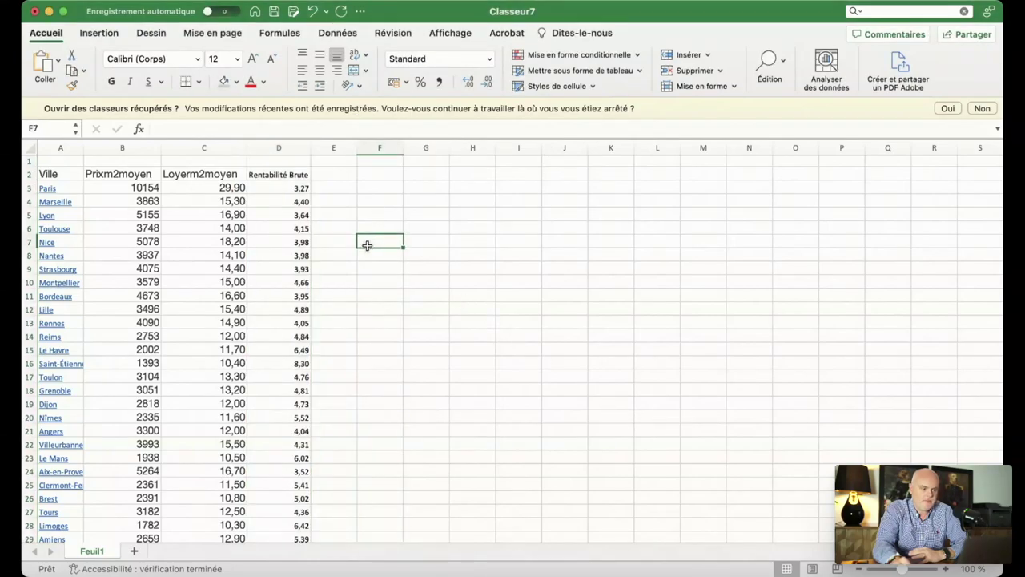
- Add filters to the header row 2 and sort the cities by Rentabilité Brute in descending order
click(29, 174)
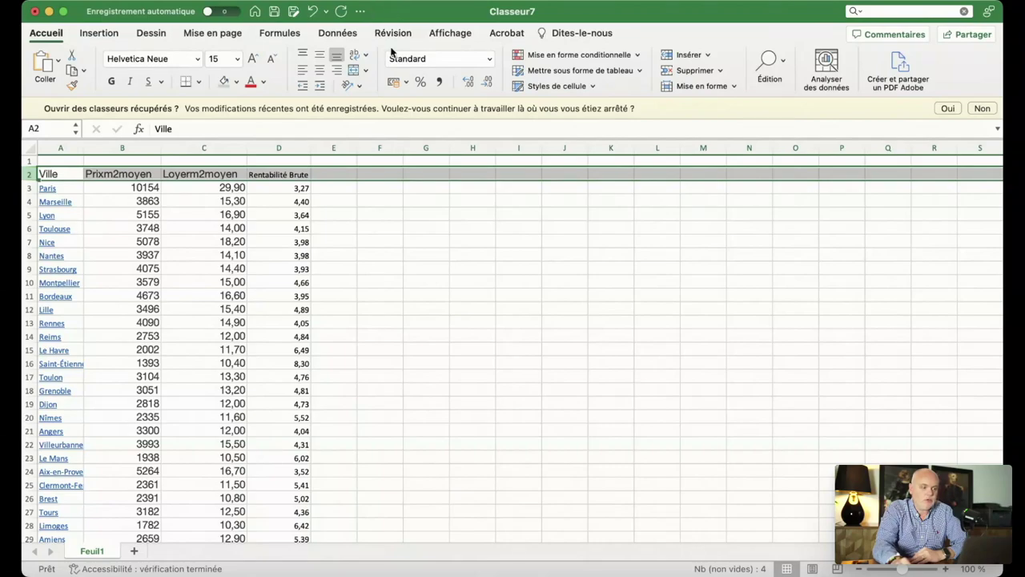
key(super+shift+f)
click(436, 294)
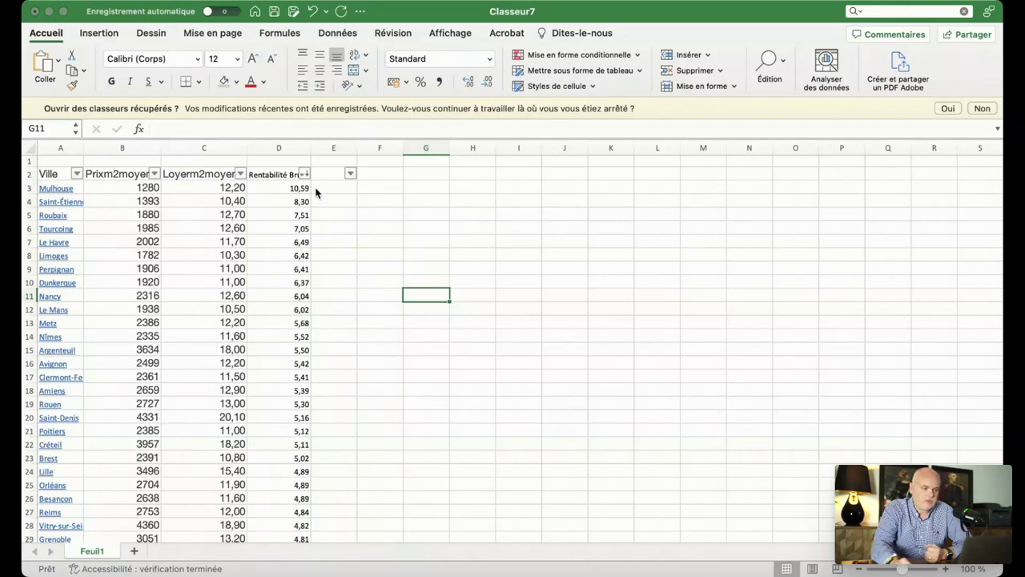
click(406, 228)
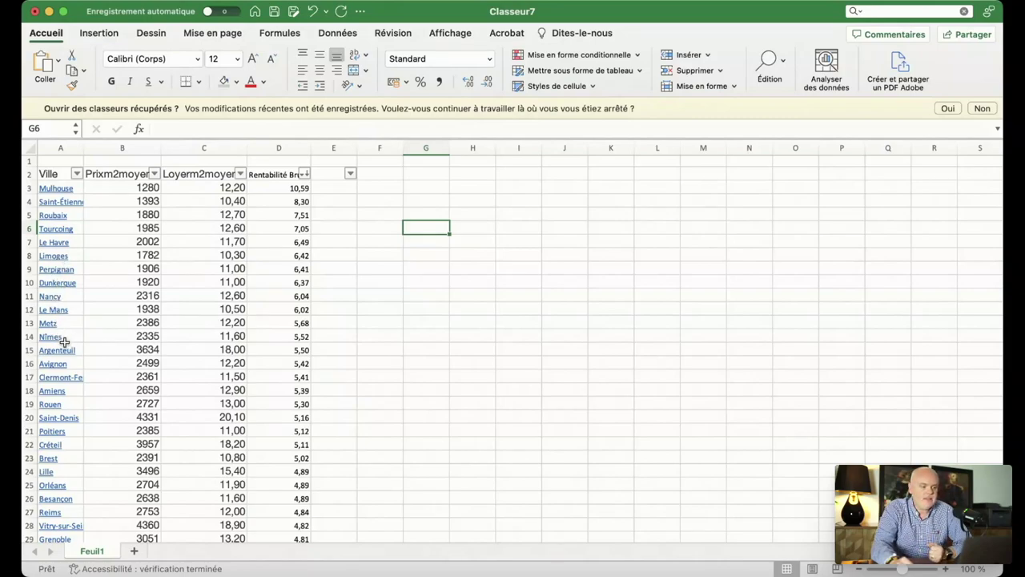
- Review the lowest yields at the end of the sorted list and widen column A for the longer city names
scroll(289, 322, down, 7)
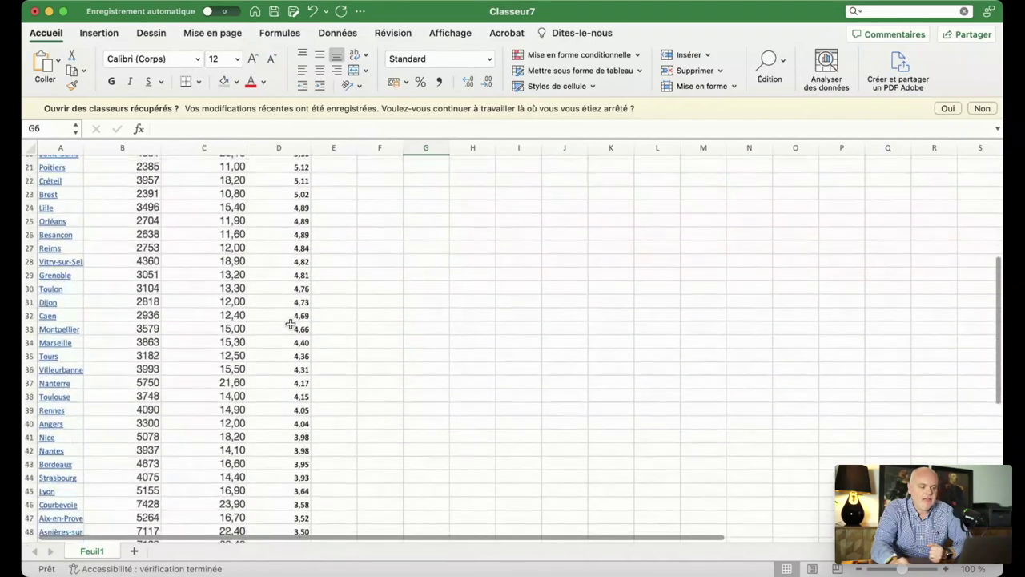
scroll(290, 323, down, 4)
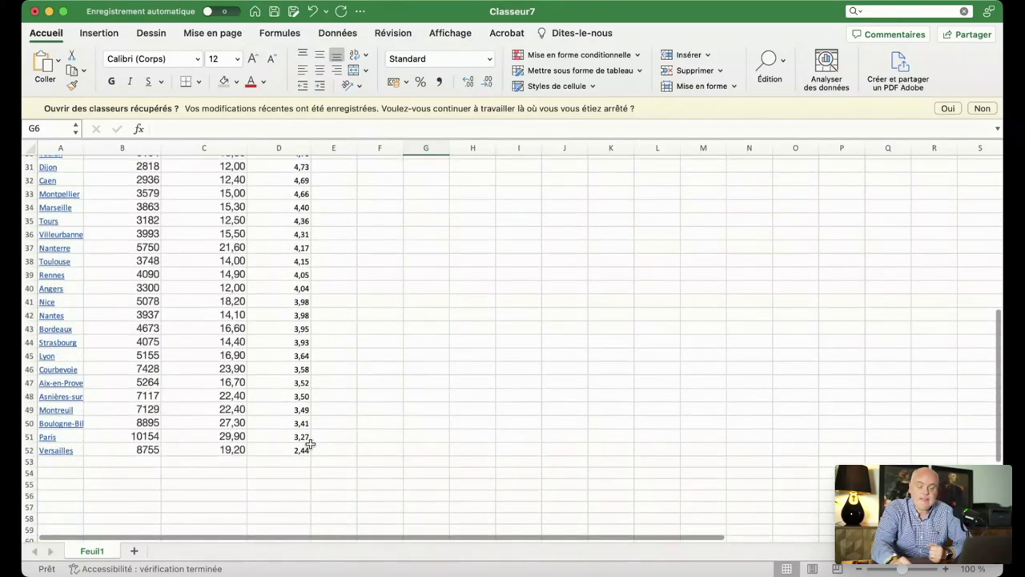
click(300, 449)
click(295, 435)
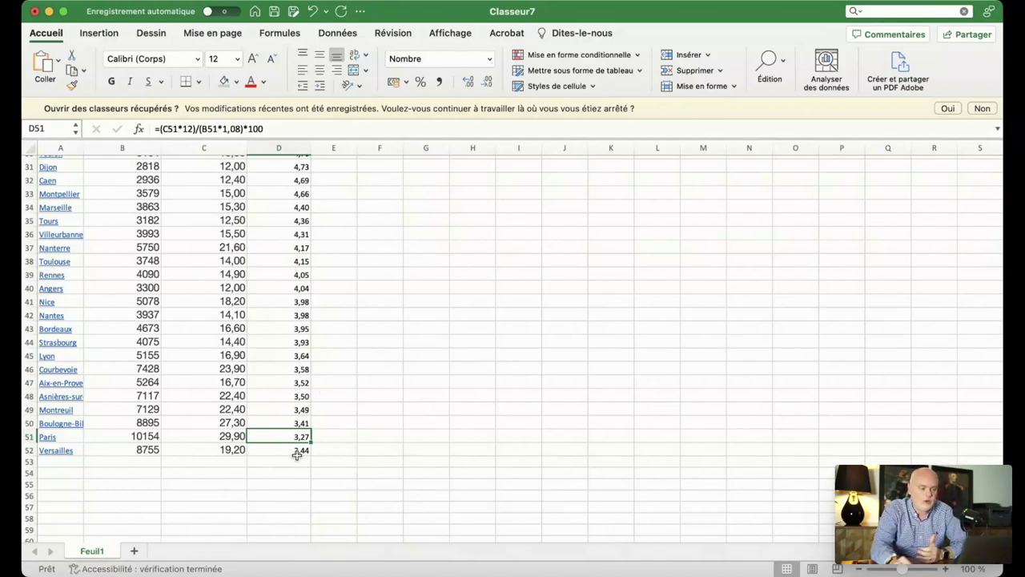
drag(82, 147, 108, 147)
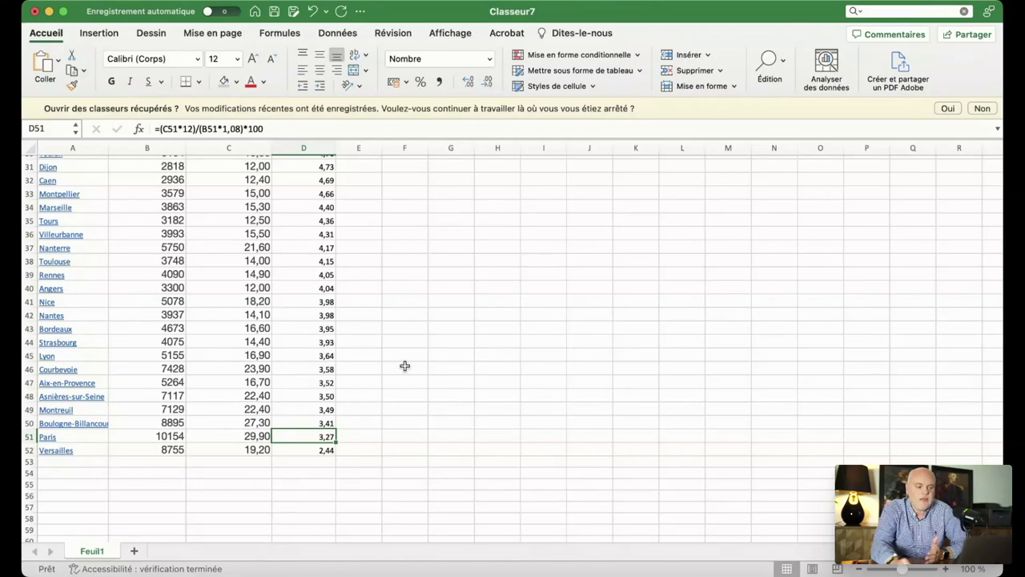
scroll(405, 366, up, 2)
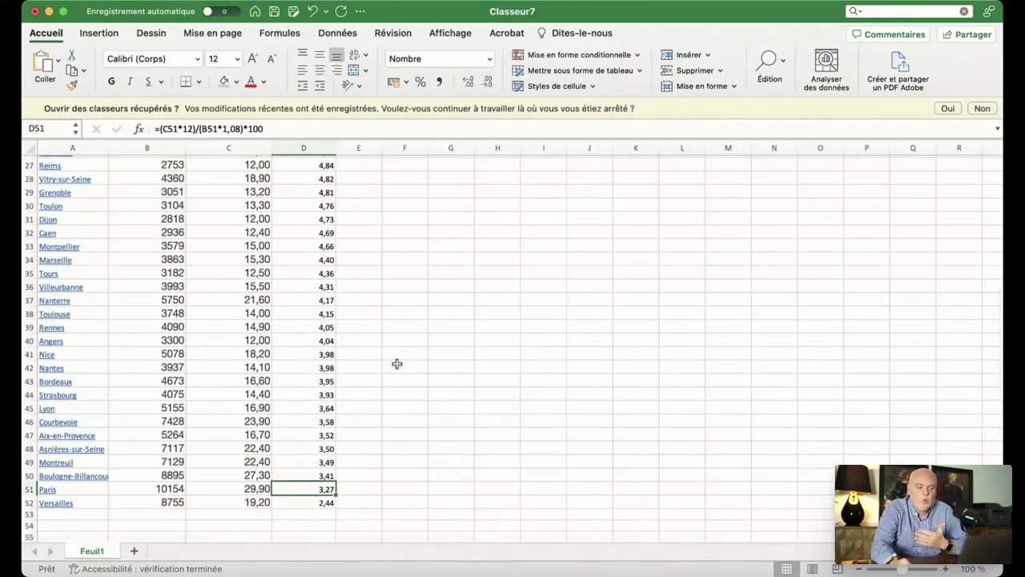
scroll(397, 363, up, 10)
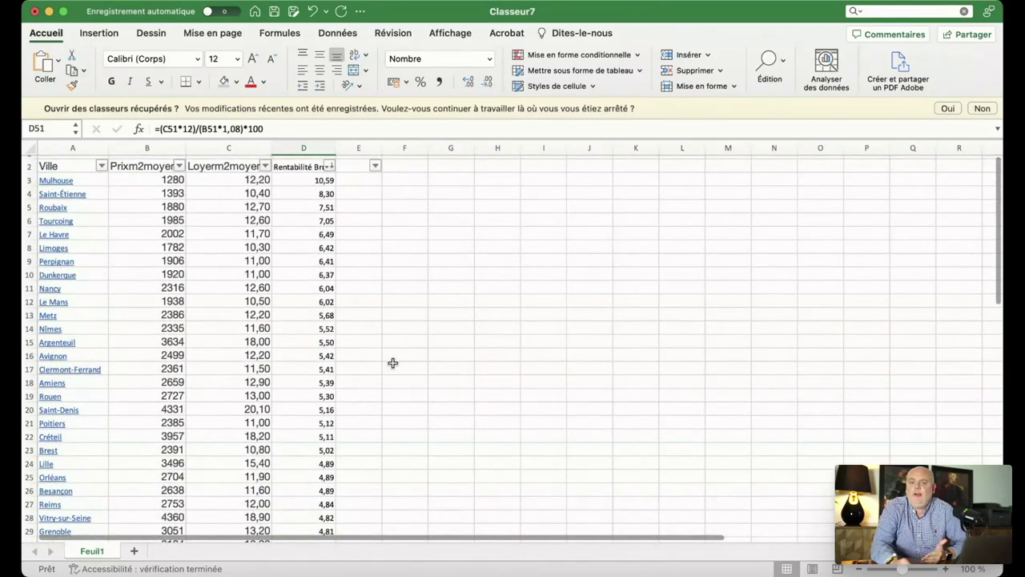
scroll(393, 363, up, 1)
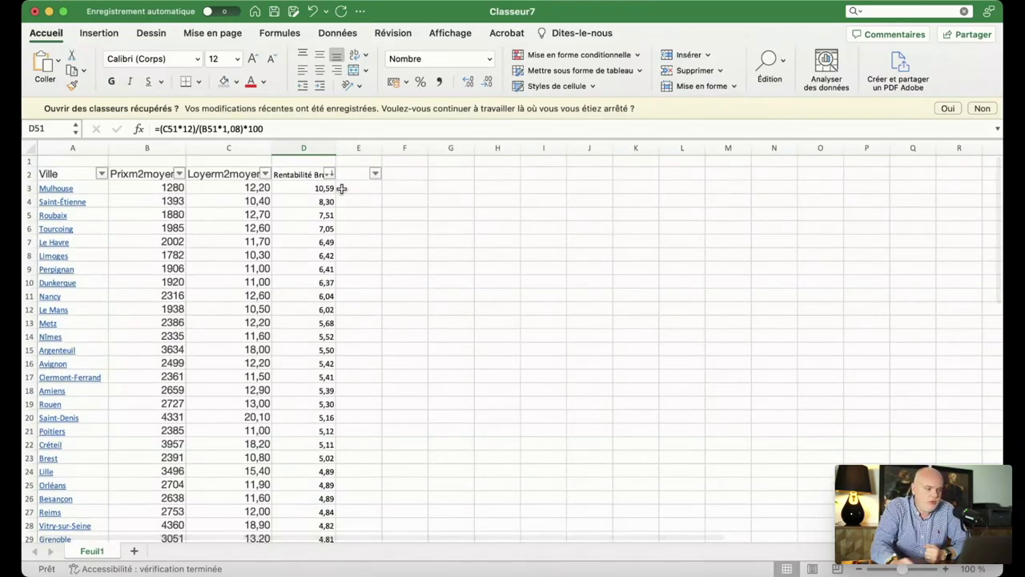